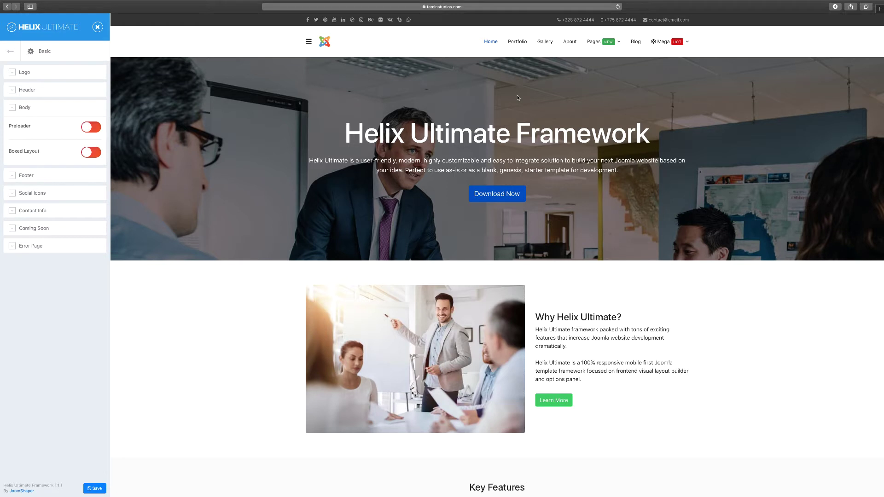
# - Switch on Preloader and Boxed Layout, leaving Background Repeat at Inherit
pyautogui.click(95, 128)
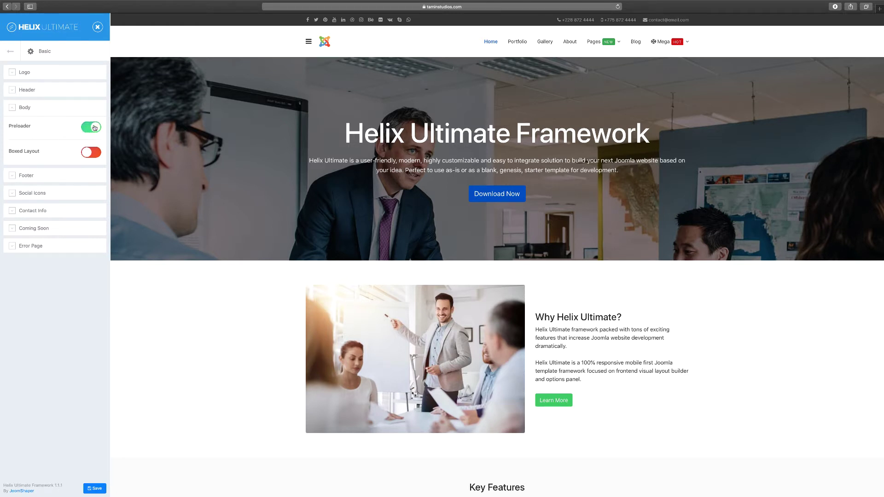
pyautogui.click(92, 154)
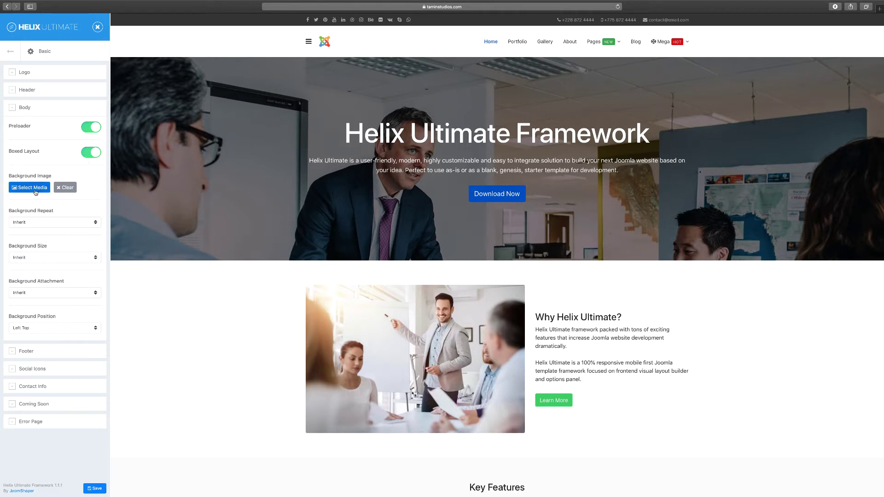
pyautogui.click(50, 225)
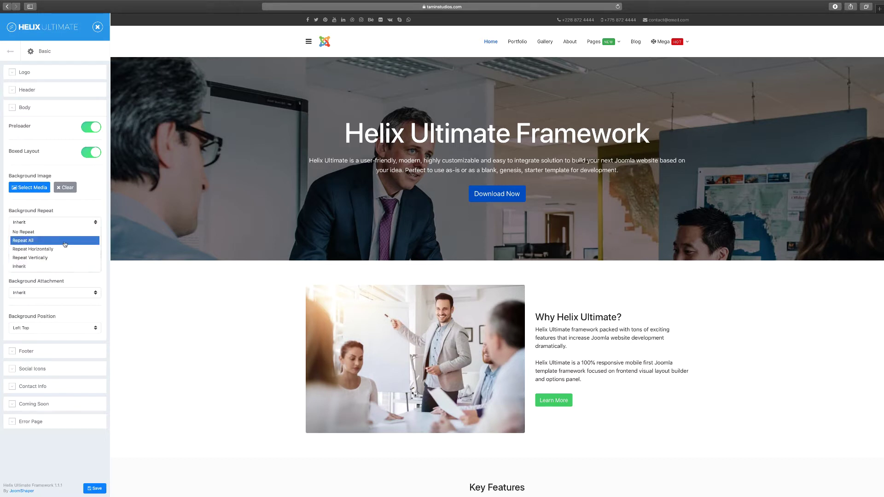
pyautogui.click(63, 223)
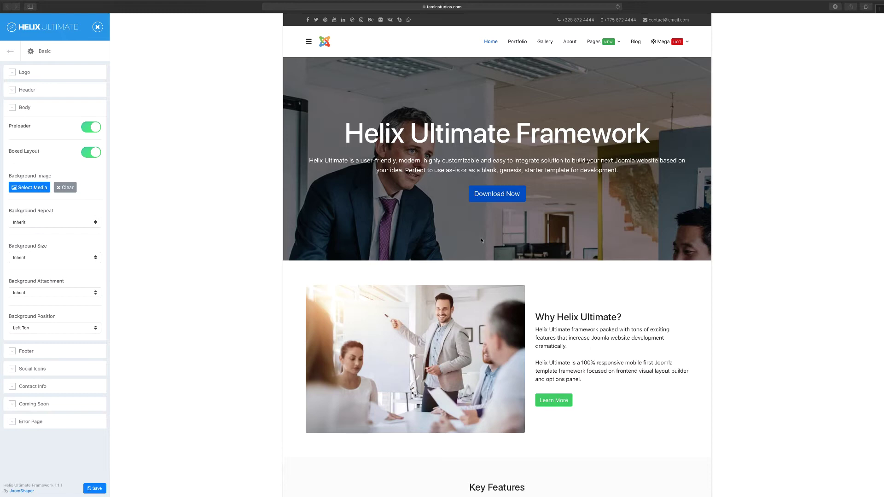
# - Scroll the preview down to the footer and back up to inspect the boxed layout
pyautogui.scroll(-10, 572, 203)
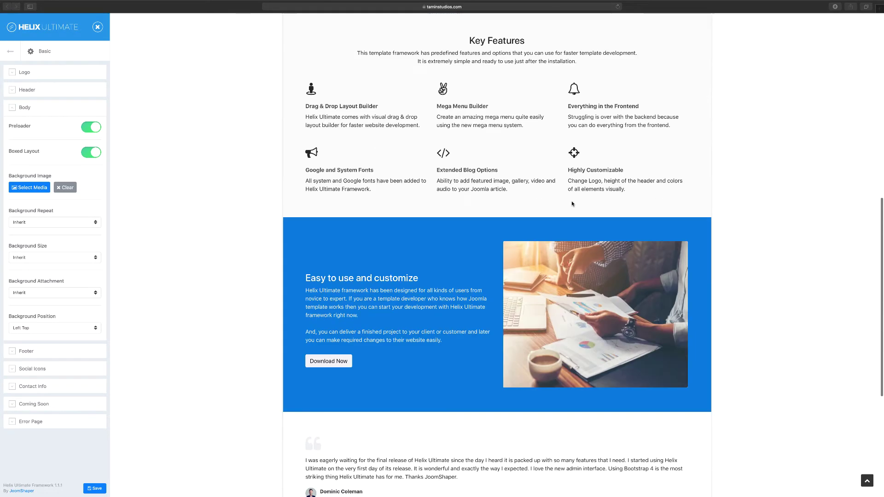
pyautogui.scroll(-5, 572, 203)
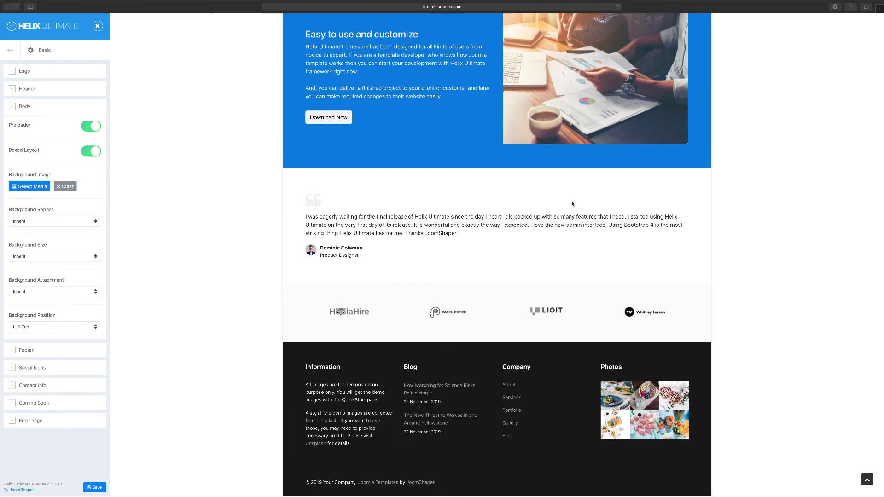
pyautogui.scroll(7, 573, 204)
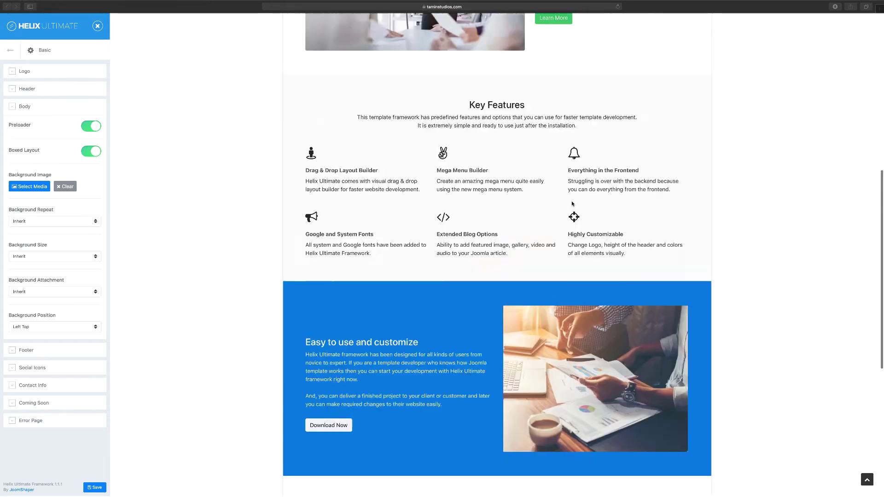
pyautogui.scroll(8, 572, 202)
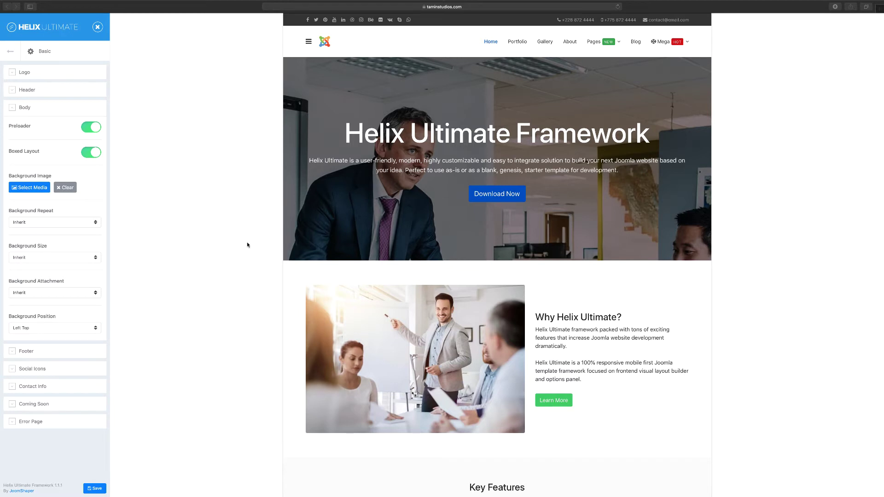
# - Choose gallery1.jpg from the media library as the body Background Image
pyautogui.click(31, 189)
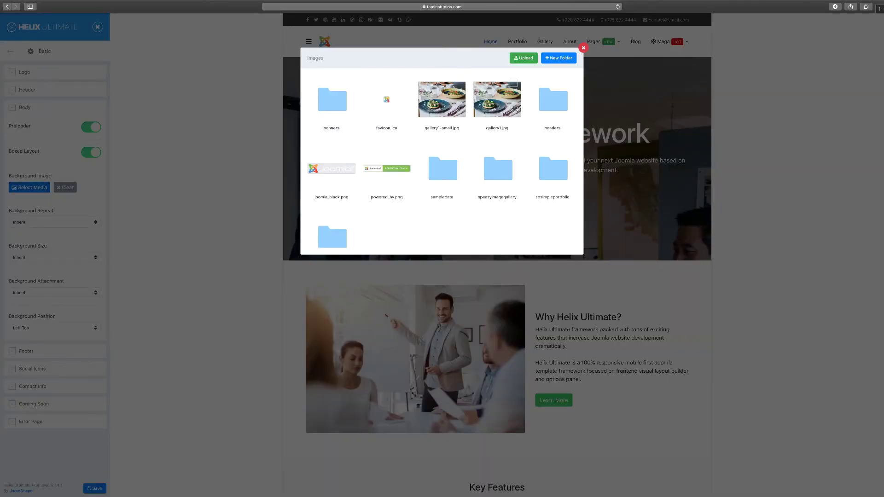
pyautogui.click(504, 109)
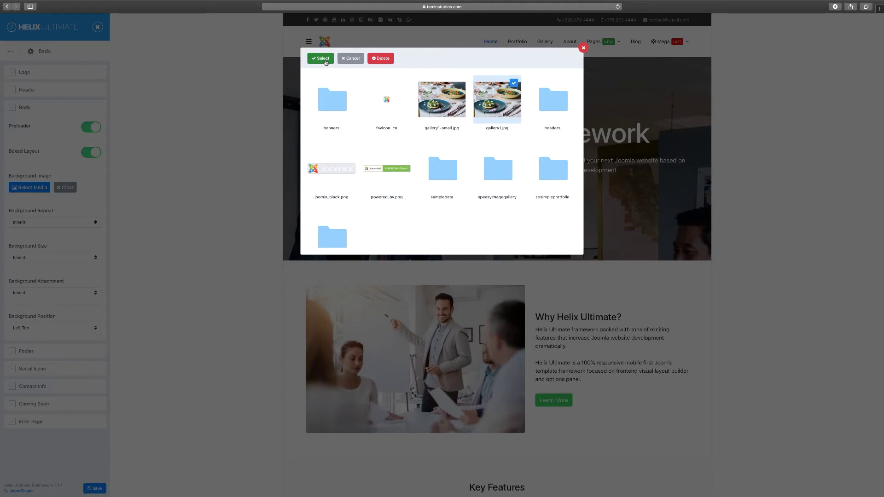
pyautogui.scroll(-2, 380, 135)
pyautogui.scroll(2, 380, 135)
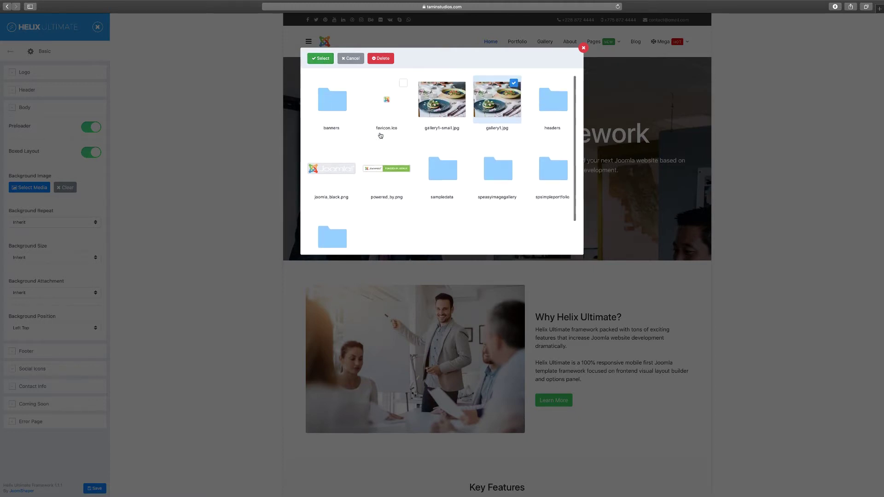
pyautogui.click(322, 61)
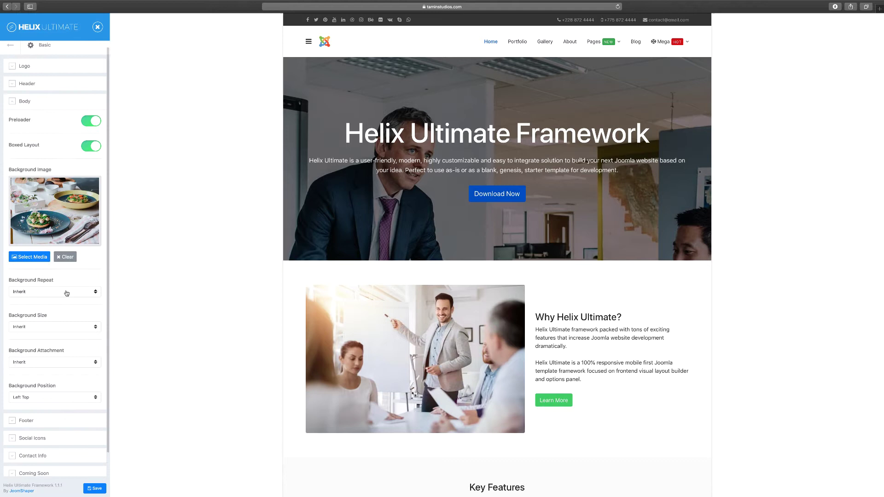
# - Set Background Size to Cover and Attachment to Fixed, keeping Repeat Inherit and Position Left Top
pyautogui.scroll(-1, 65, 294)
pyautogui.scroll(-1, 64, 298)
pyautogui.click(59, 286)
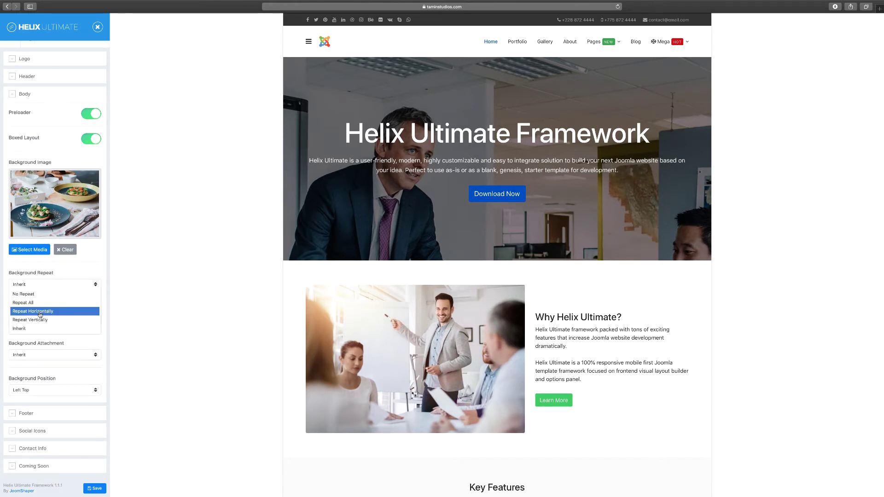
pyautogui.click(82, 274)
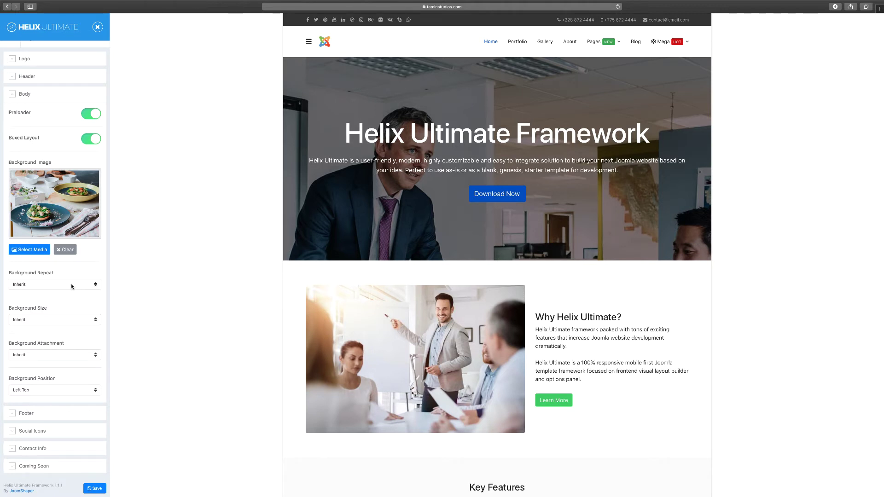
pyautogui.click(54, 320)
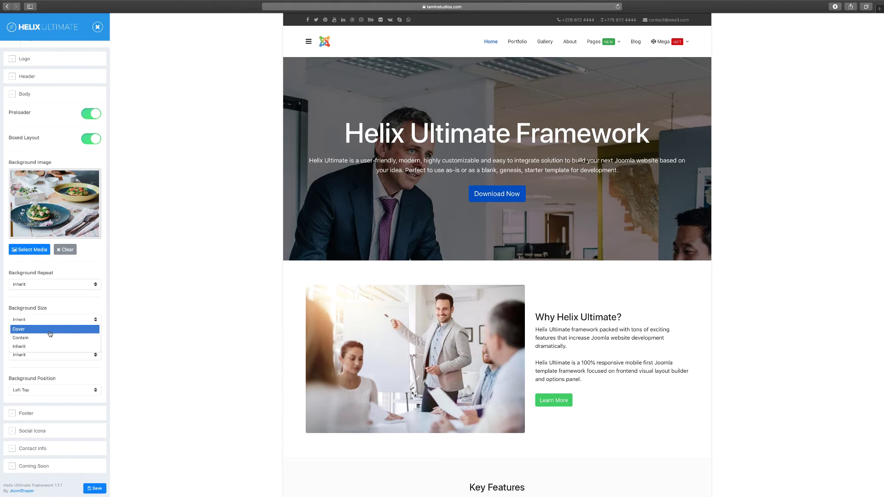
pyautogui.click(51, 333)
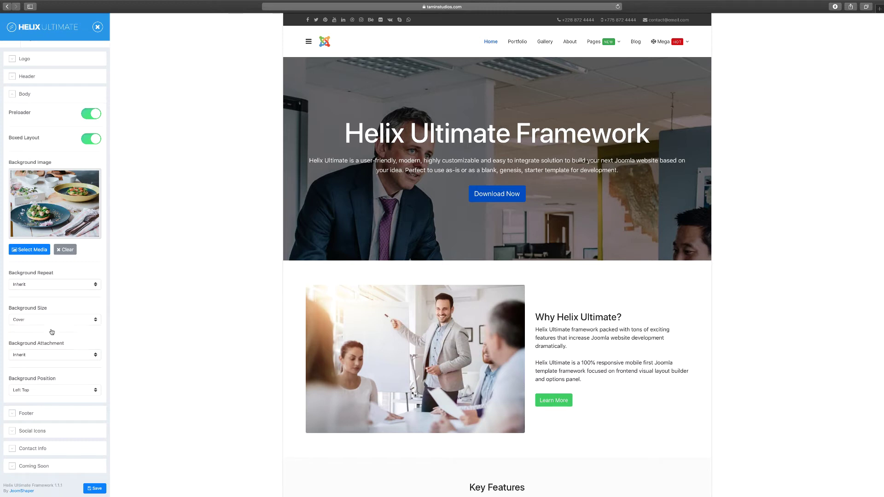
pyautogui.click(43, 356)
pyautogui.click(74, 364)
pyautogui.click(36, 393)
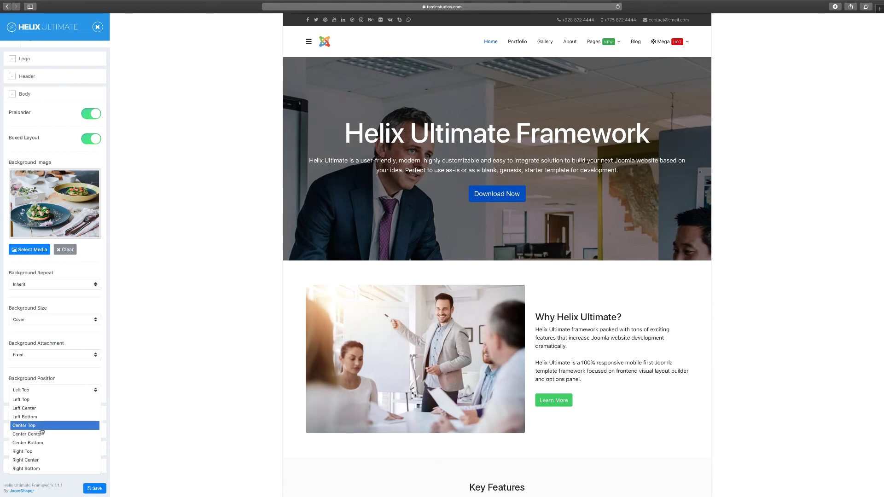
pyautogui.click(39, 401)
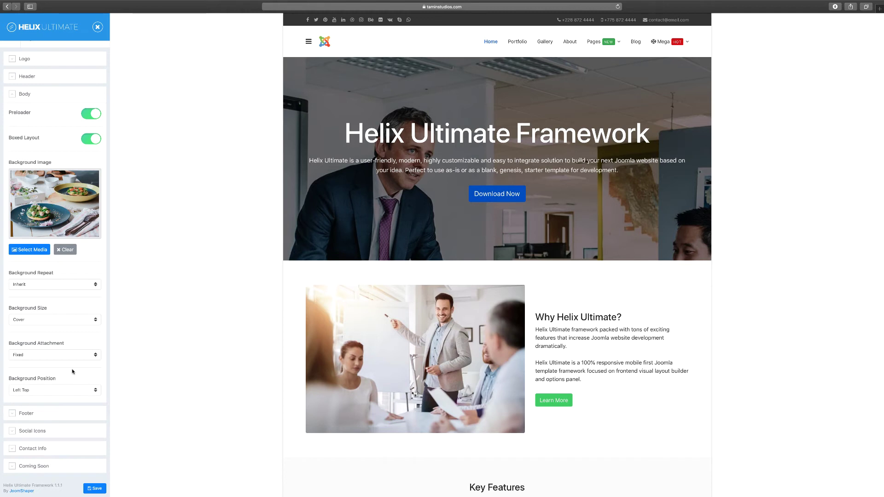
pyautogui.click(94, 489)
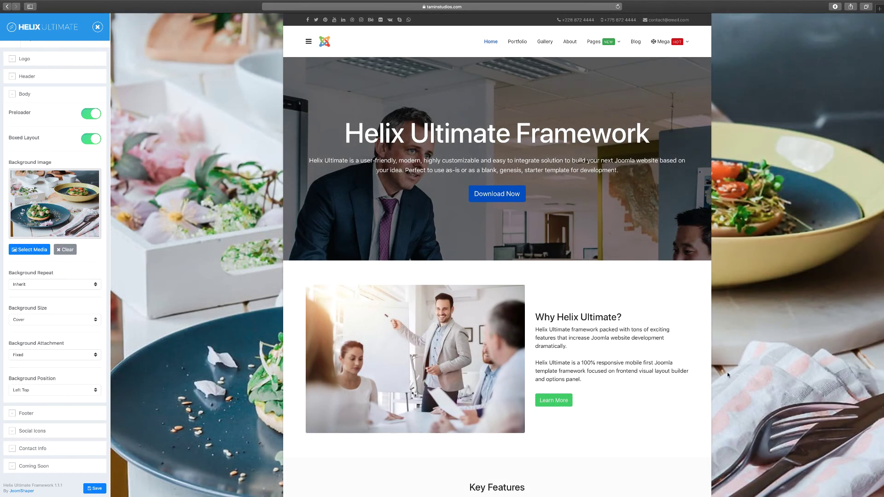
pyautogui.scroll(-3, 777, 366)
pyautogui.scroll(-3, 772, 371)
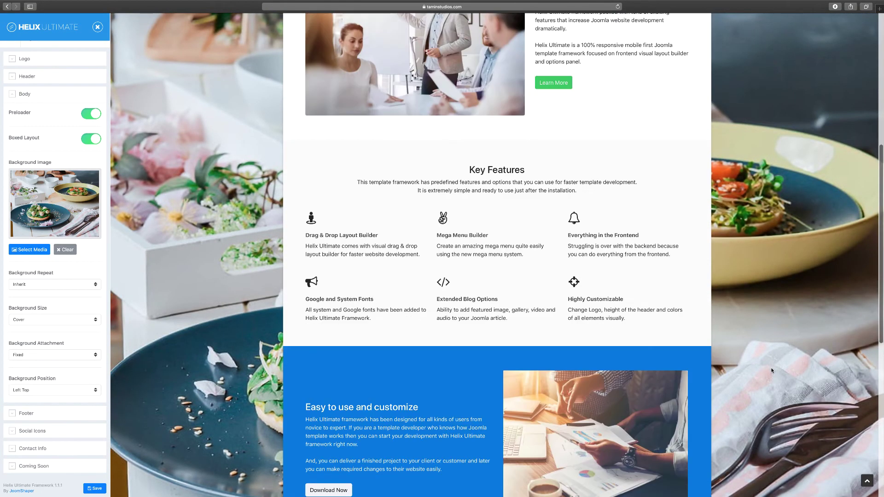
pyautogui.scroll(-5, 772, 371)
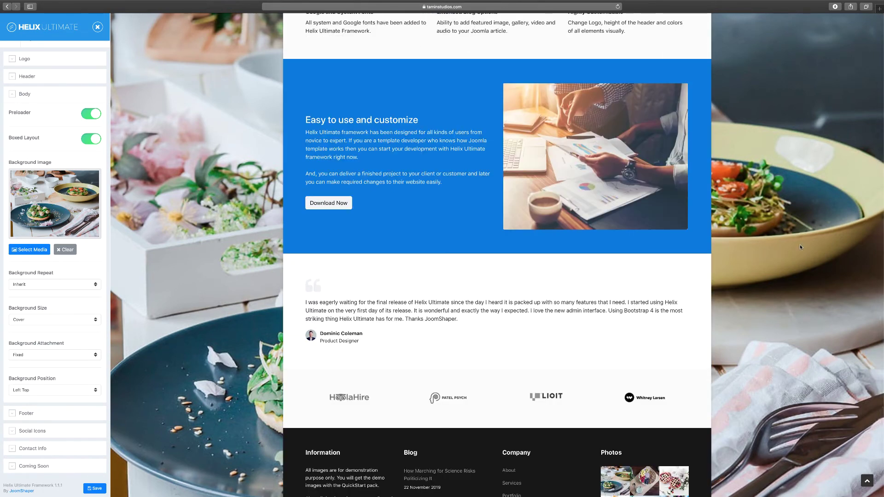
pyautogui.scroll(15, 771, 313)
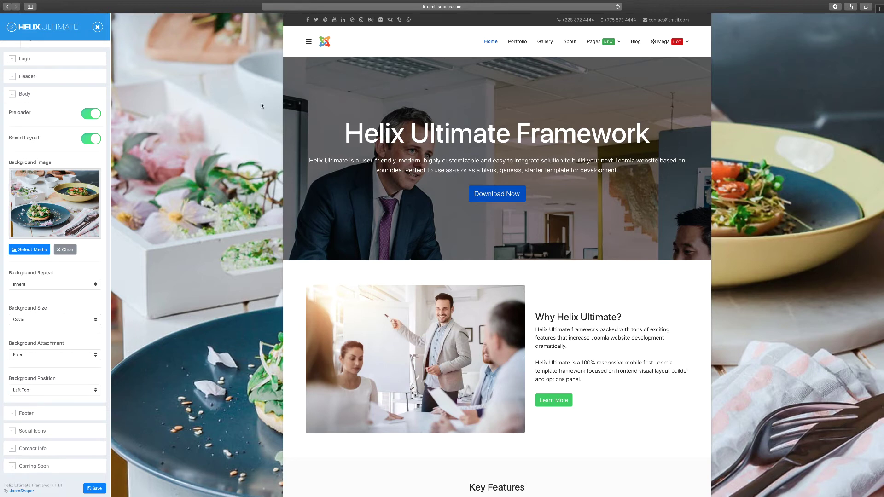
pyautogui.scroll(-3, 233, 179)
# - Change Background Size to Contain, Attachment to Scroll and Position to Right Top
pyautogui.scroll(3, 196, 247)
pyautogui.click(59, 319)
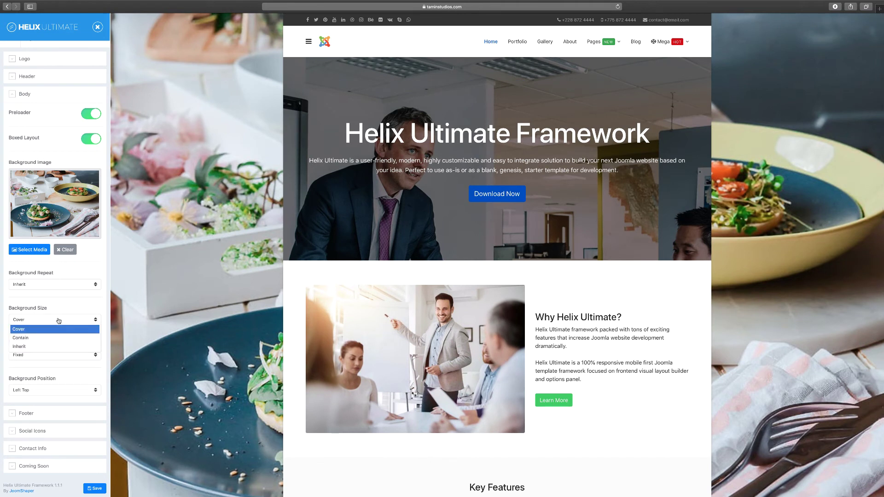
pyautogui.click(37, 341)
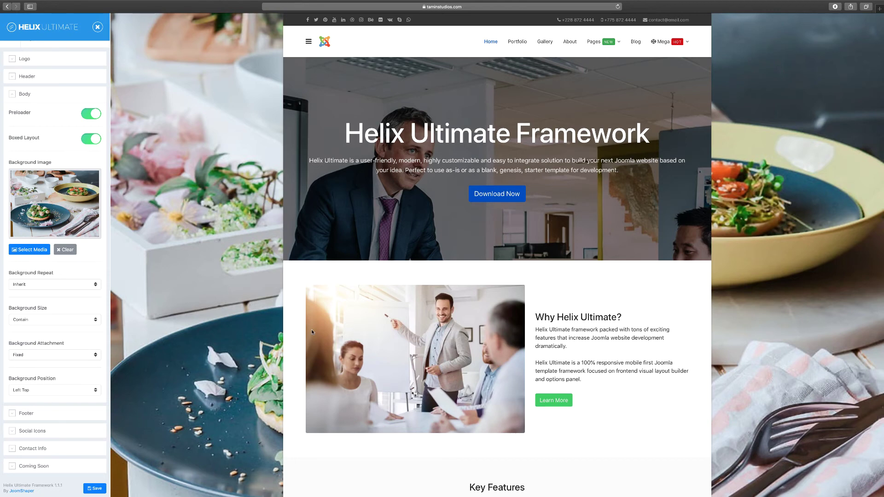
pyautogui.scroll(-15, 312, 332)
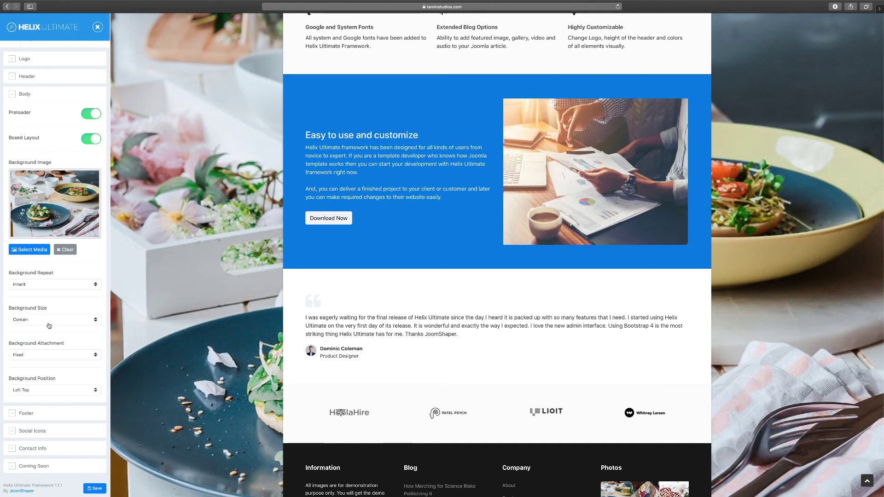
pyautogui.click(42, 355)
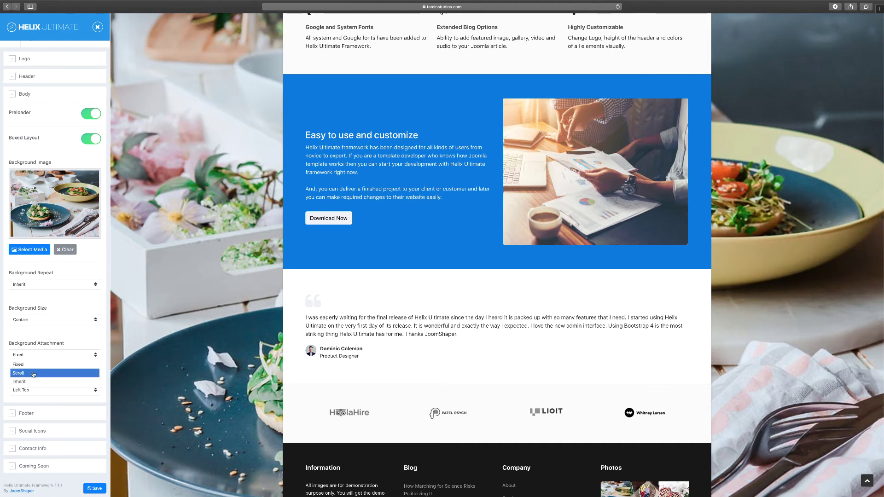
pyautogui.click(33, 375)
pyautogui.scroll(-1, 64, 340)
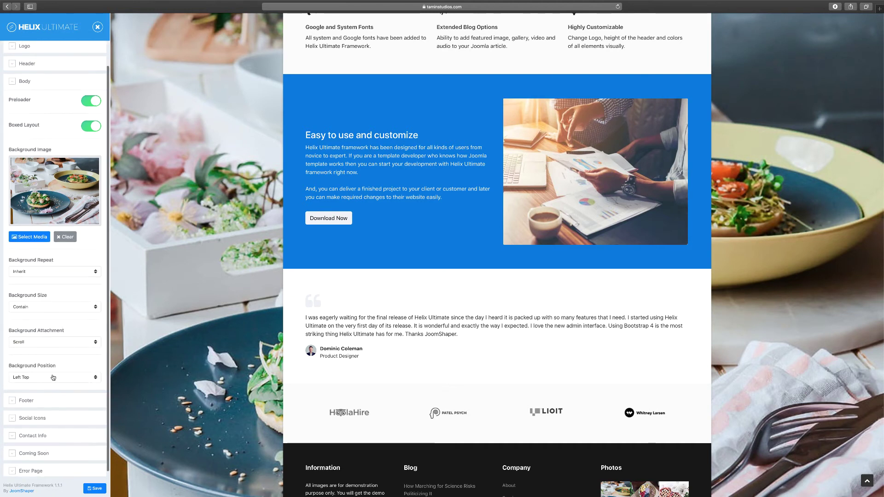
pyautogui.click(51, 377)
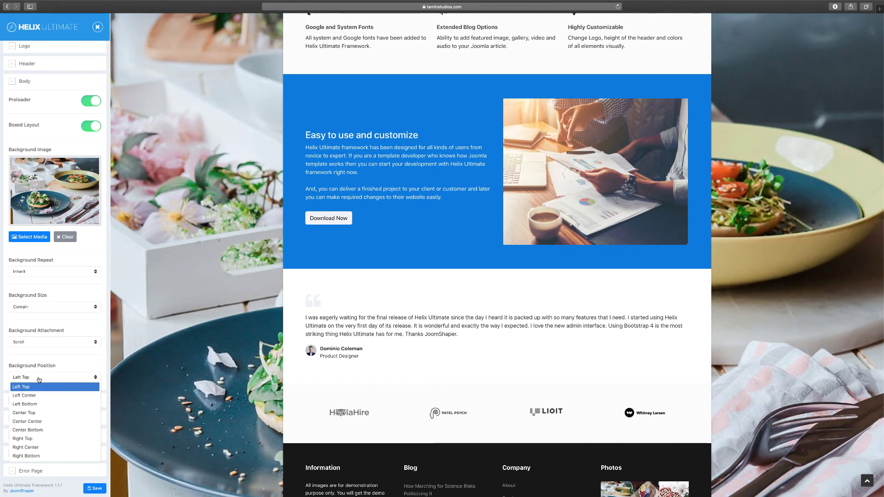
pyautogui.click(28, 441)
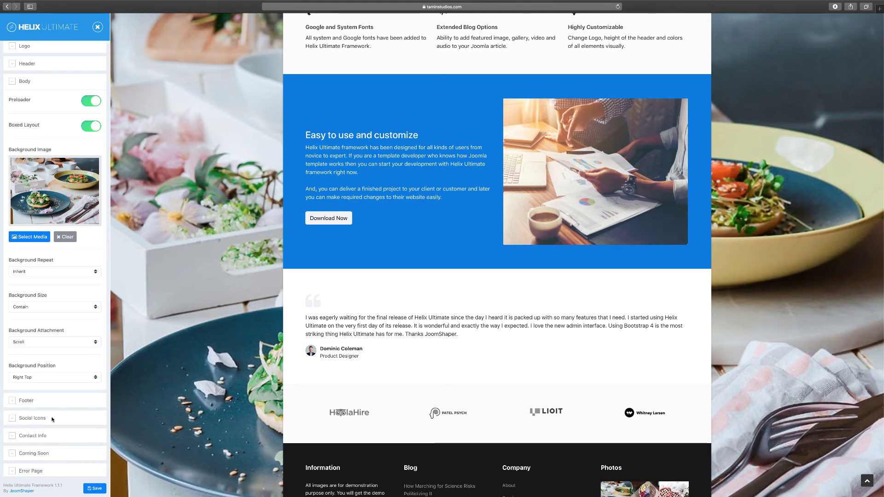
# - Save the template settings and scroll the preview to check the food-photo background
pyautogui.click(96, 490)
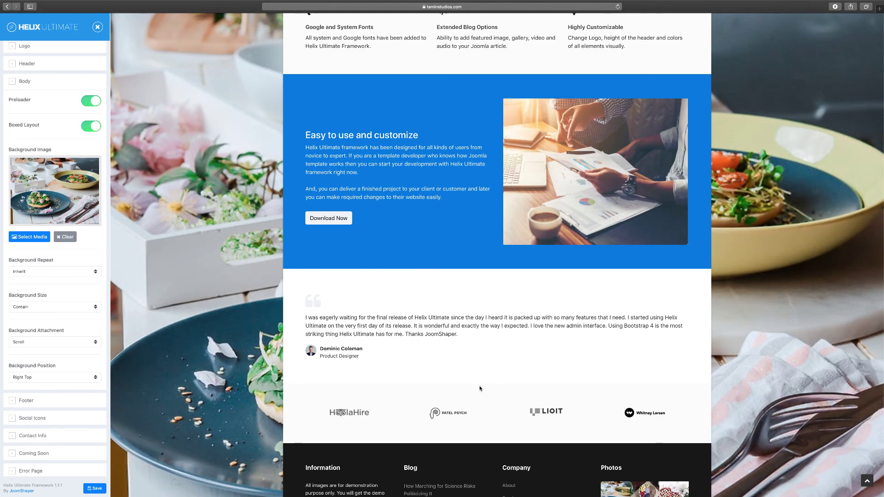
pyautogui.scroll(-3, 480, 389)
pyautogui.scroll(20, 481, 389)
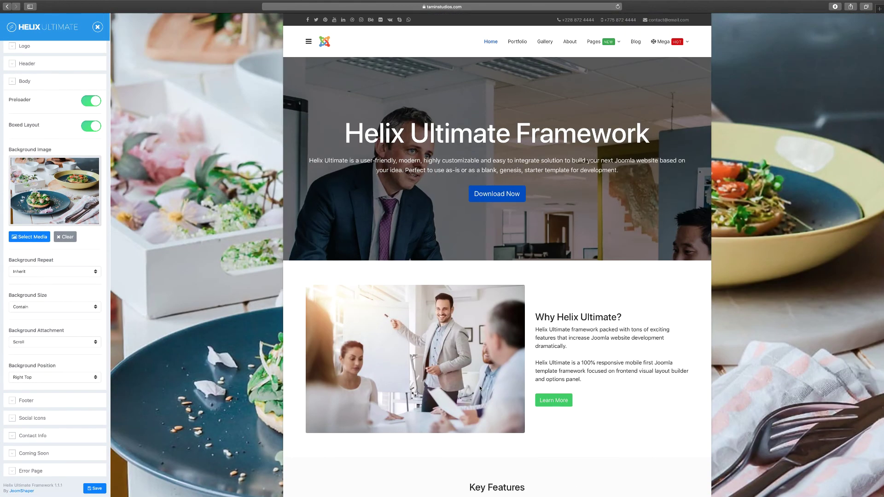
pyautogui.scroll(-3, 282, 392)
pyautogui.scroll(-3, 282, 393)
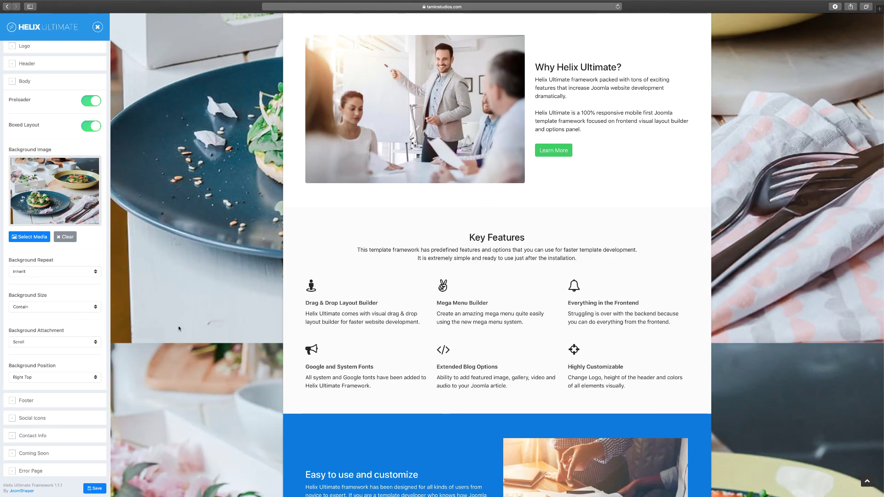
pyautogui.scroll(6, 179, 328)
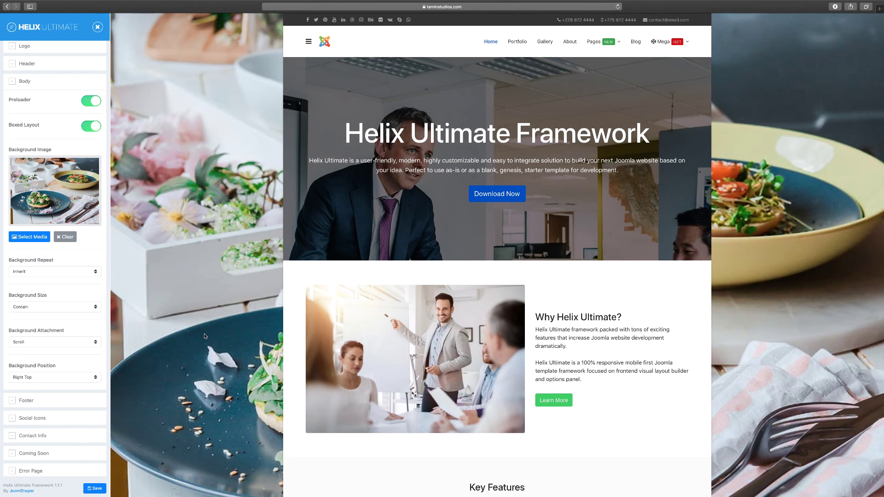
pyautogui.scroll(-7, 205, 336)
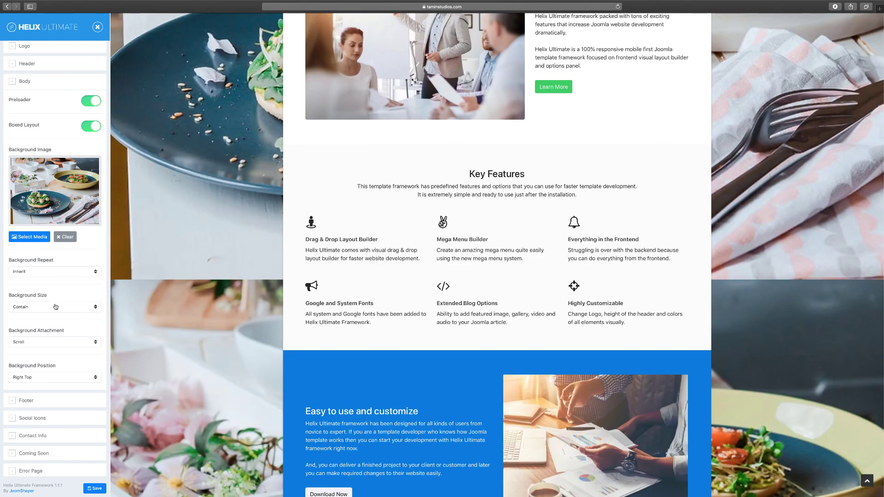
# - Confirm Background Repeat remains set to Inherit
pyautogui.click(46, 275)
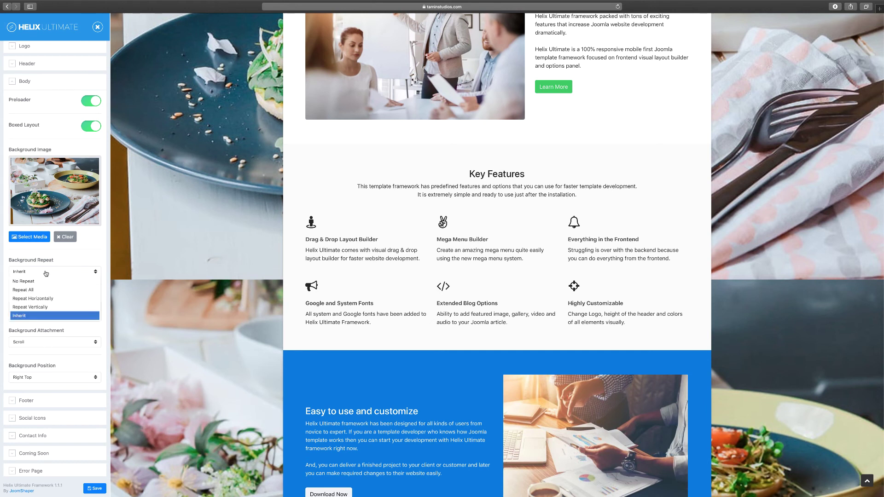
pyautogui.click(81, 257)
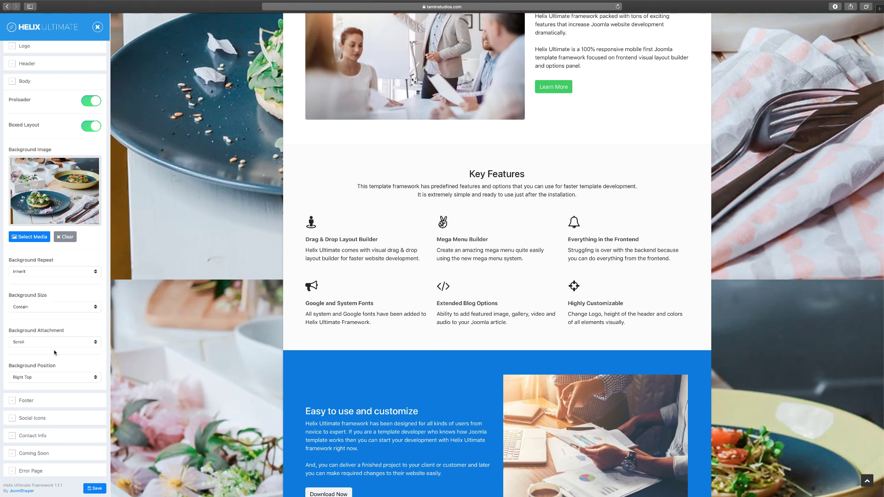
pyautogui.scroll(2, 54, 352)
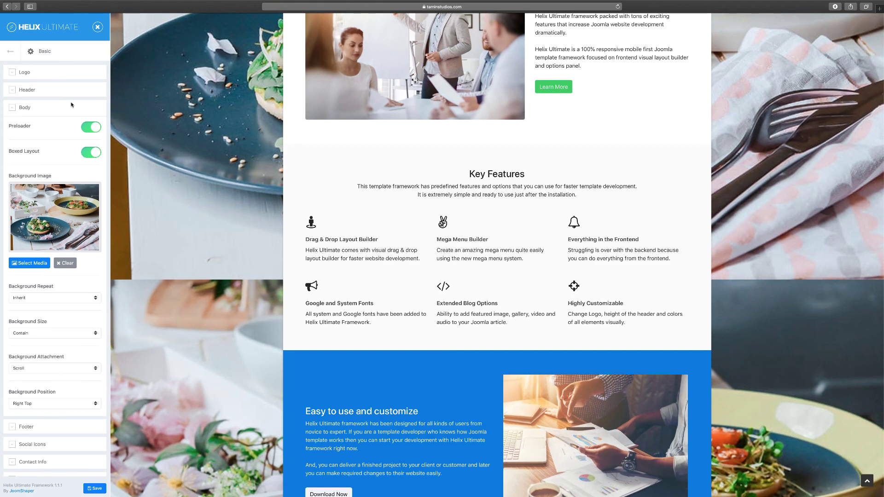
pyautogui.scroll(10, 221, 263)
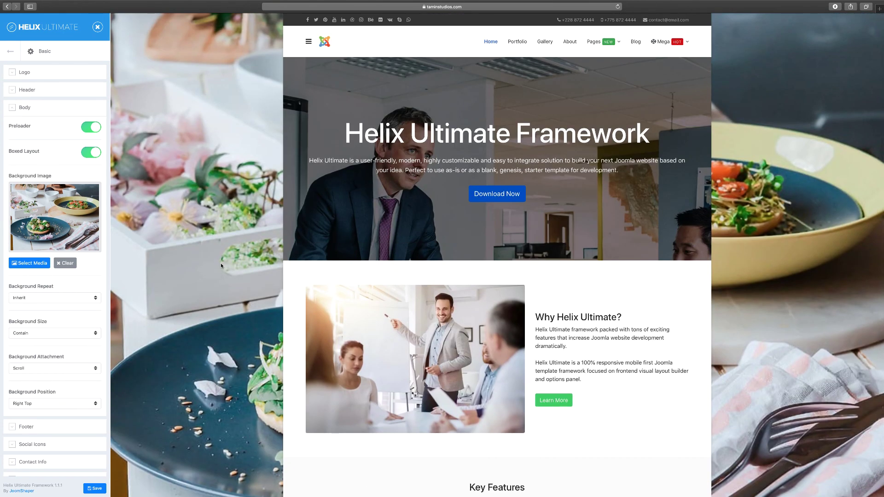